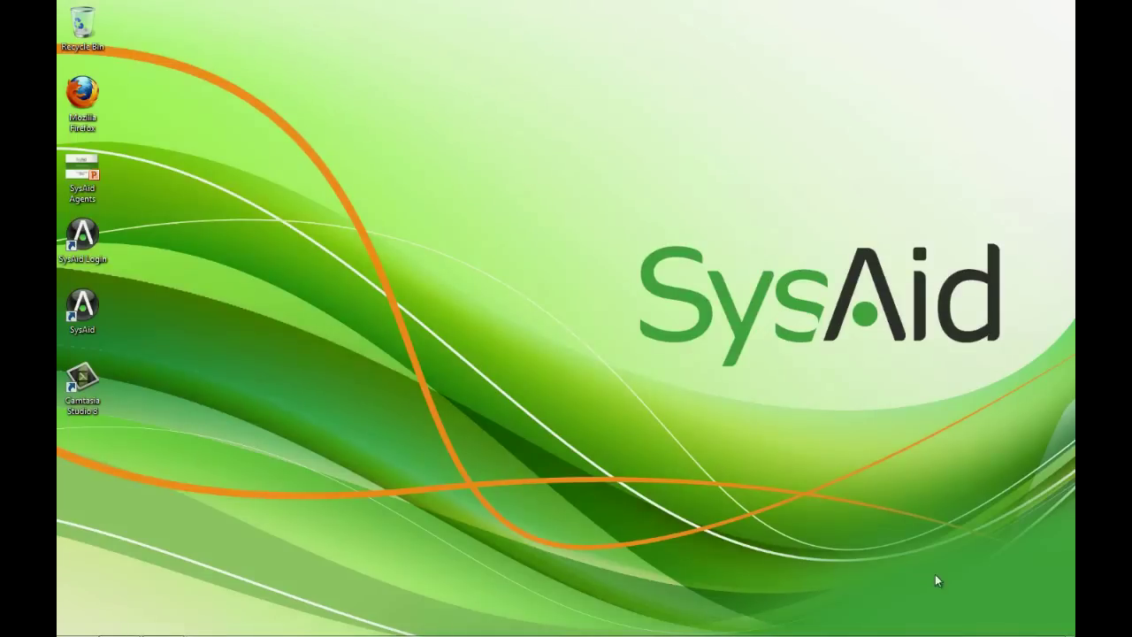
Log in to SysAid as the administrator from the desktop login shortcut, entering the account password
double_click(74, 231)
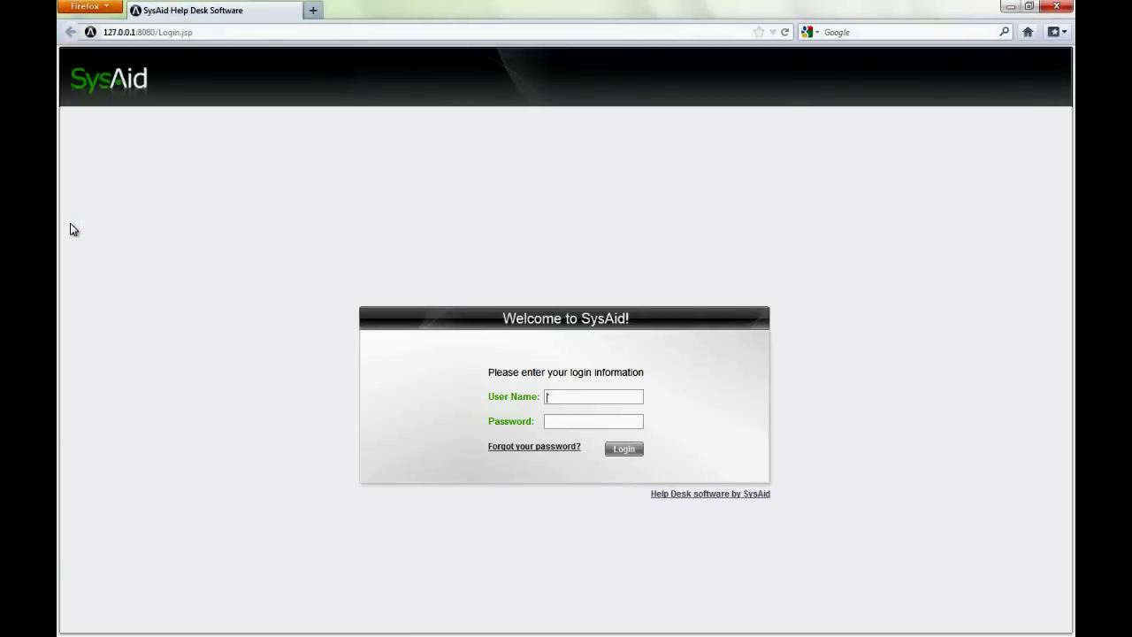
type("sys")
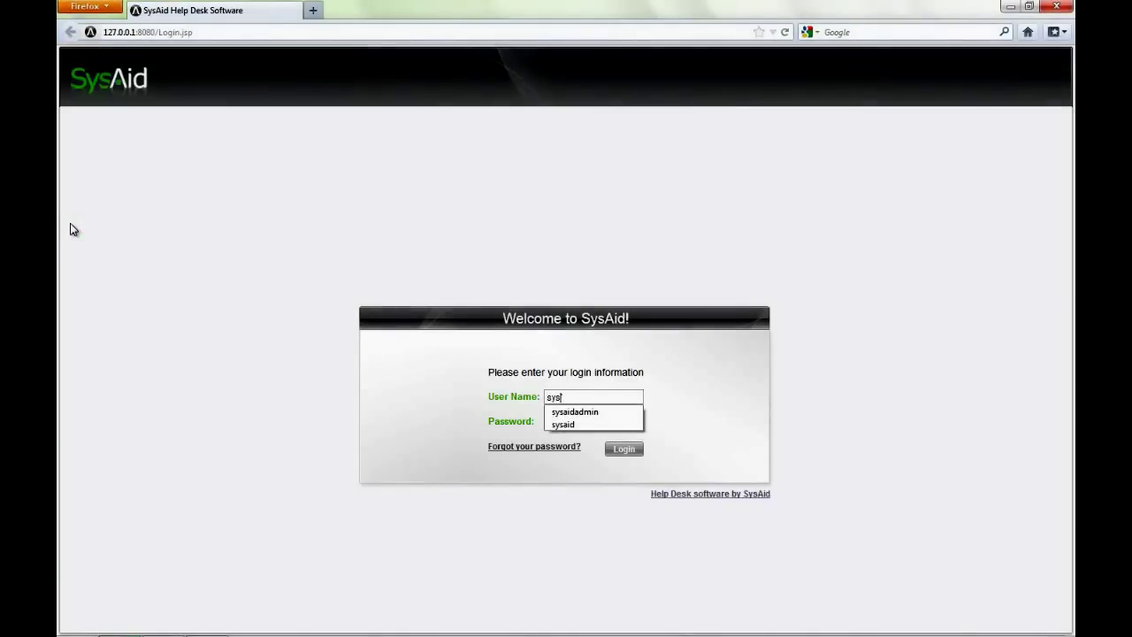
key("Down")
key("Tab")
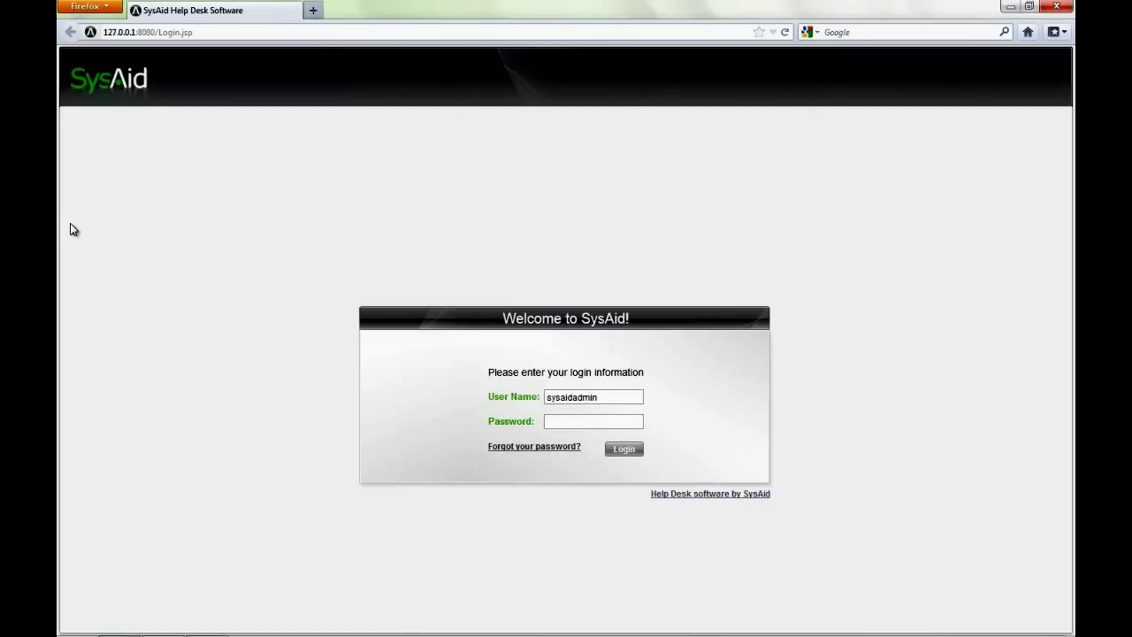
type("cchangeit")
key("Return")
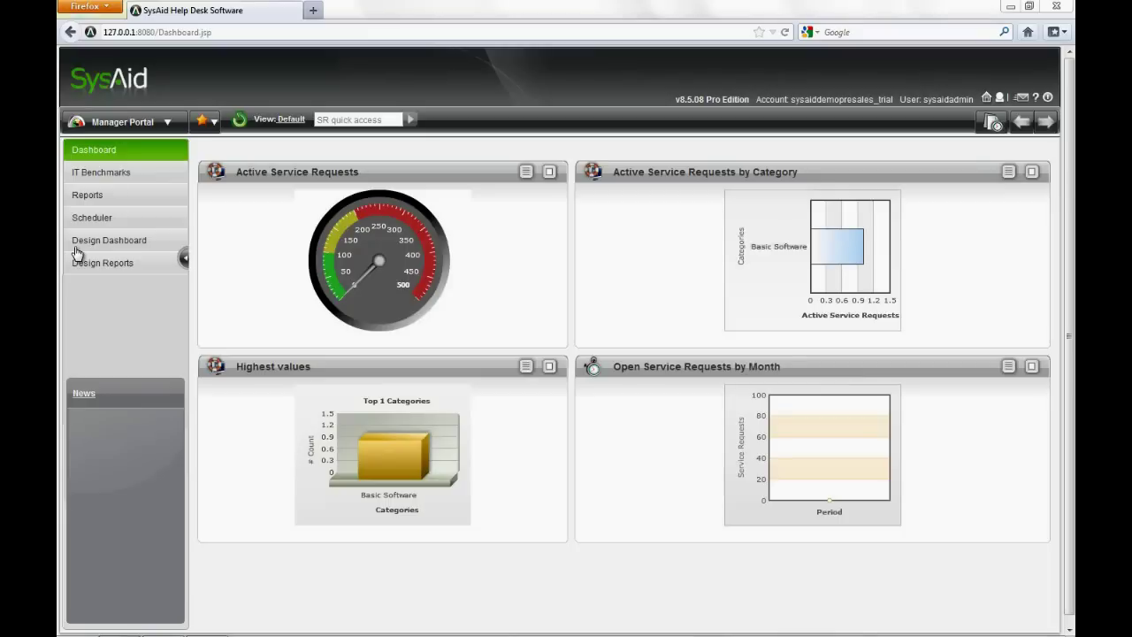
Go to Preferences > Downloads and scroll down to the agent installers and server URL
left_click(130, 129)
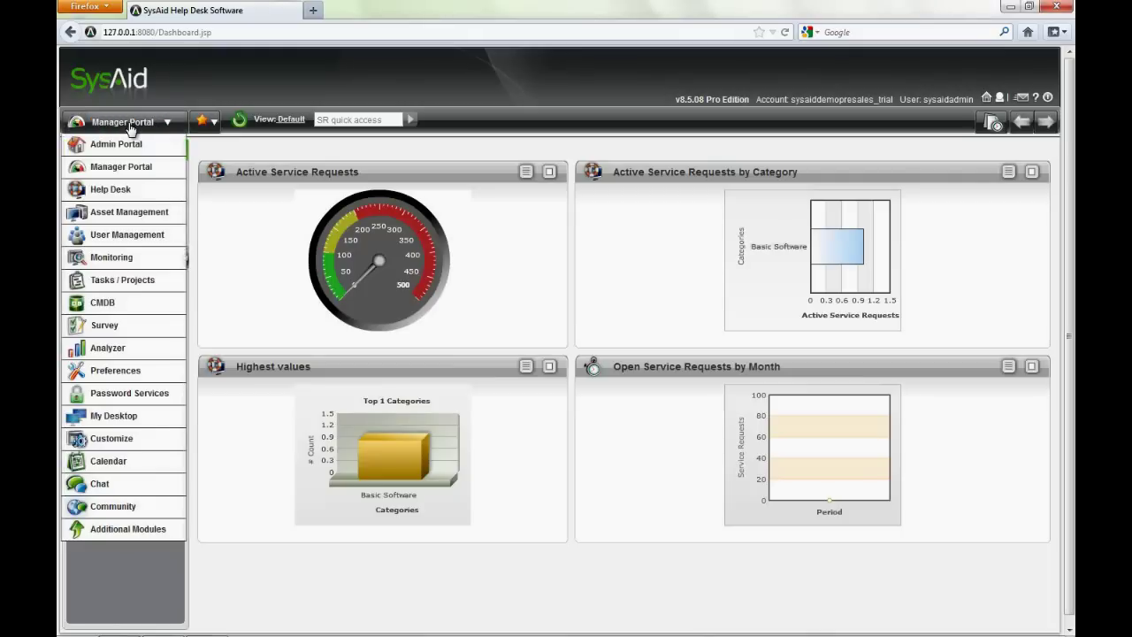
left_click(112, 377)
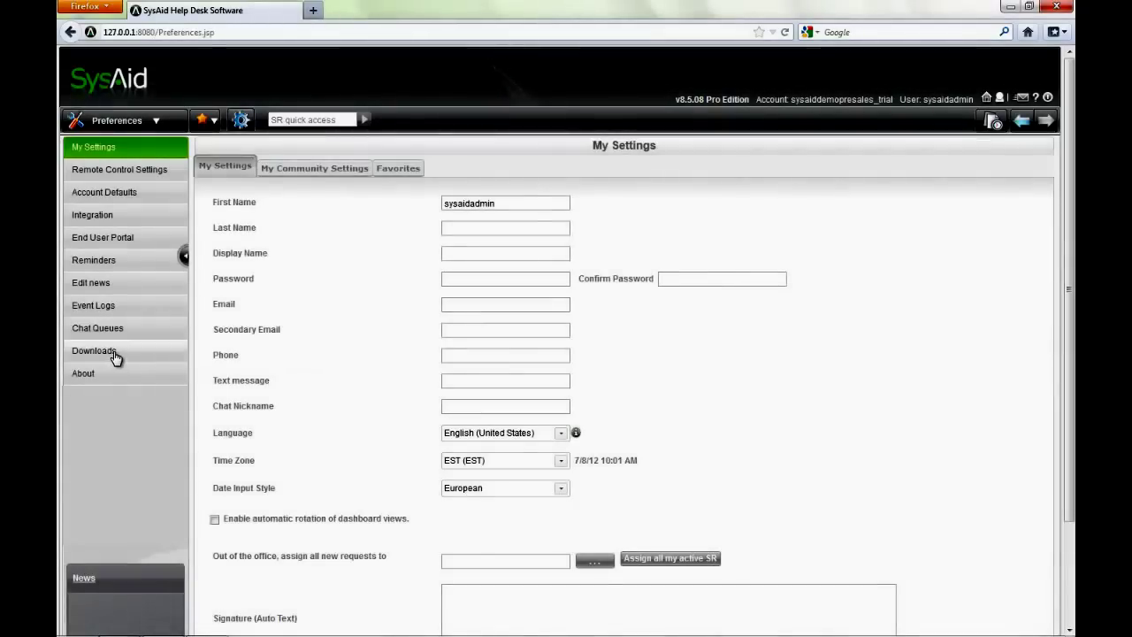
left_click(94, 351)
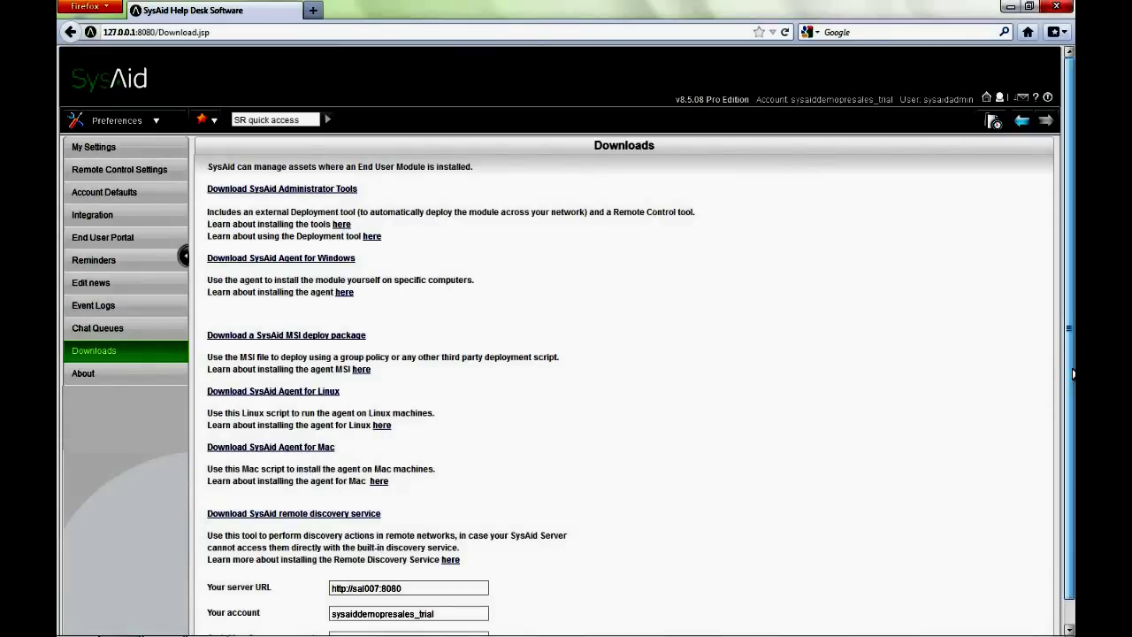
scroll(1073, 374, "down", 1)
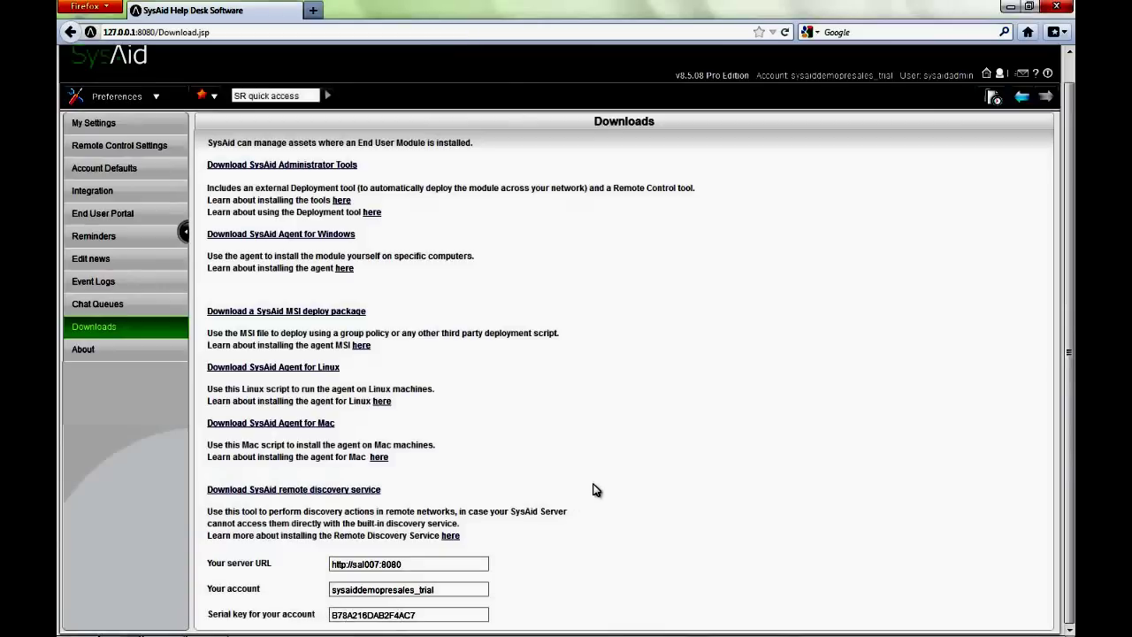
left_click(136, 104)
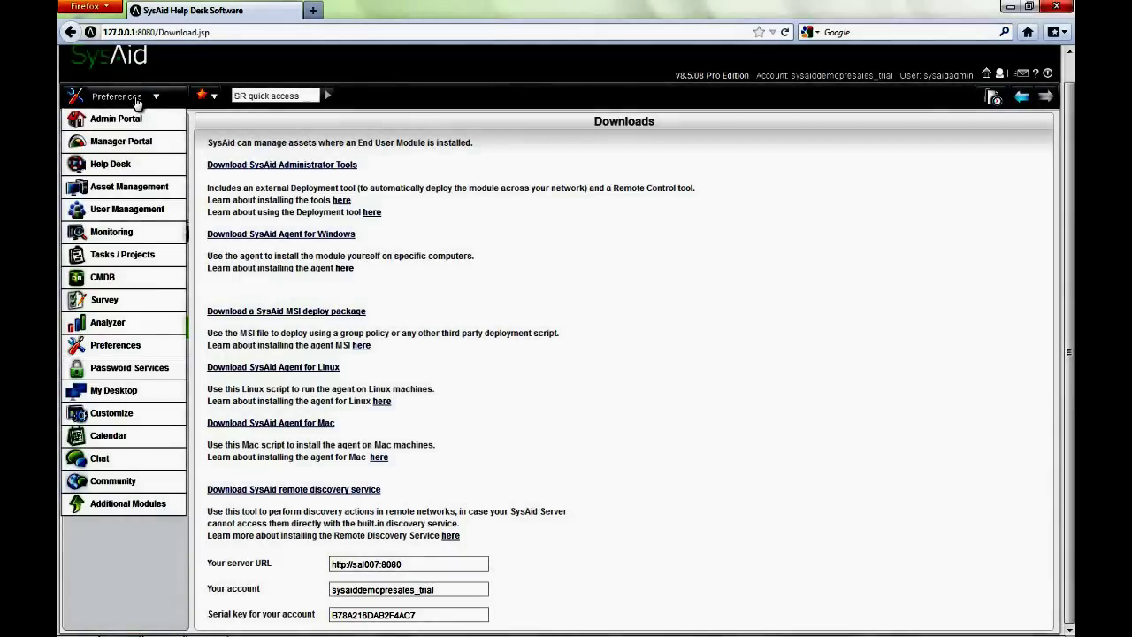
Switch to Asset Management and open its Network Discovery overview page
left_click(135, 189)
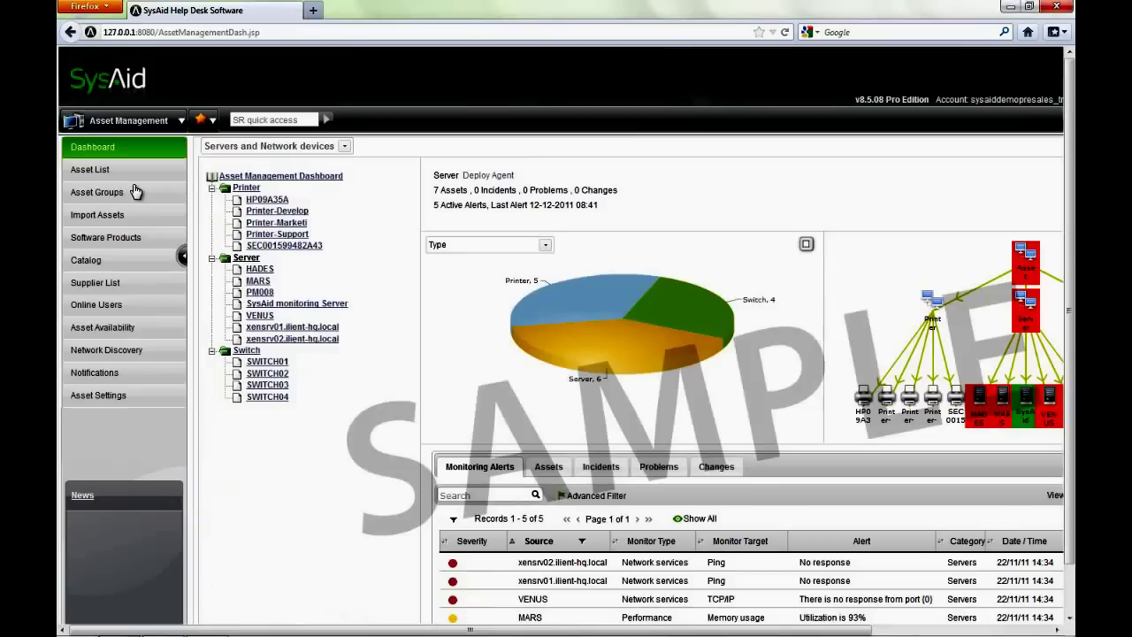
left_click(101, 352)
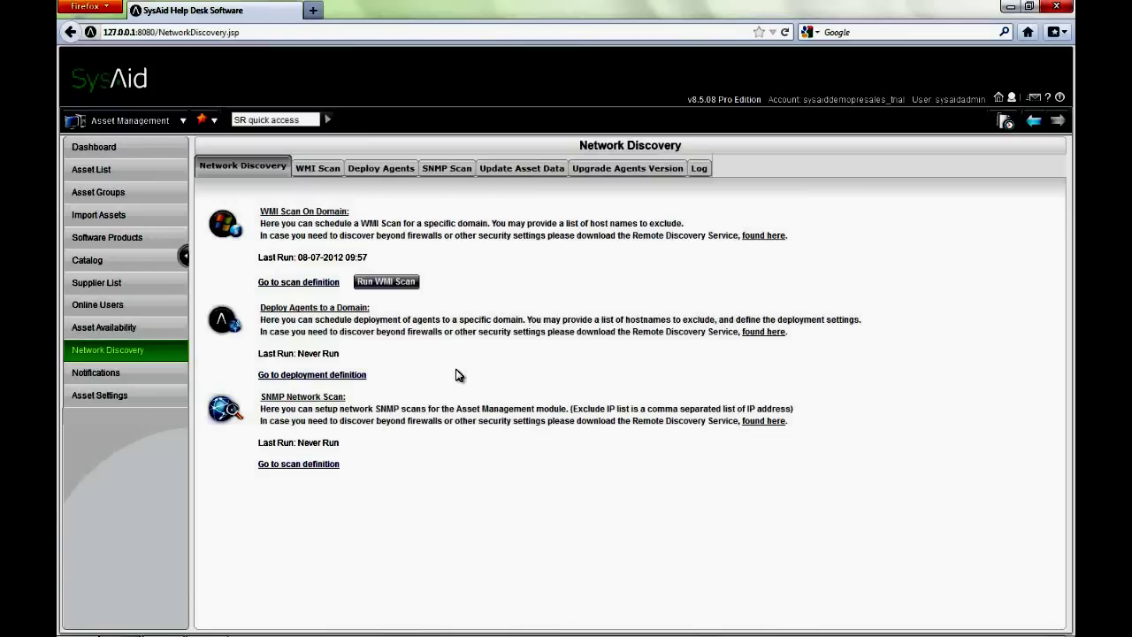
Review the WMI Scan tab and its Discovery service name choices, leaving them unchanged
left_click(311, 169)
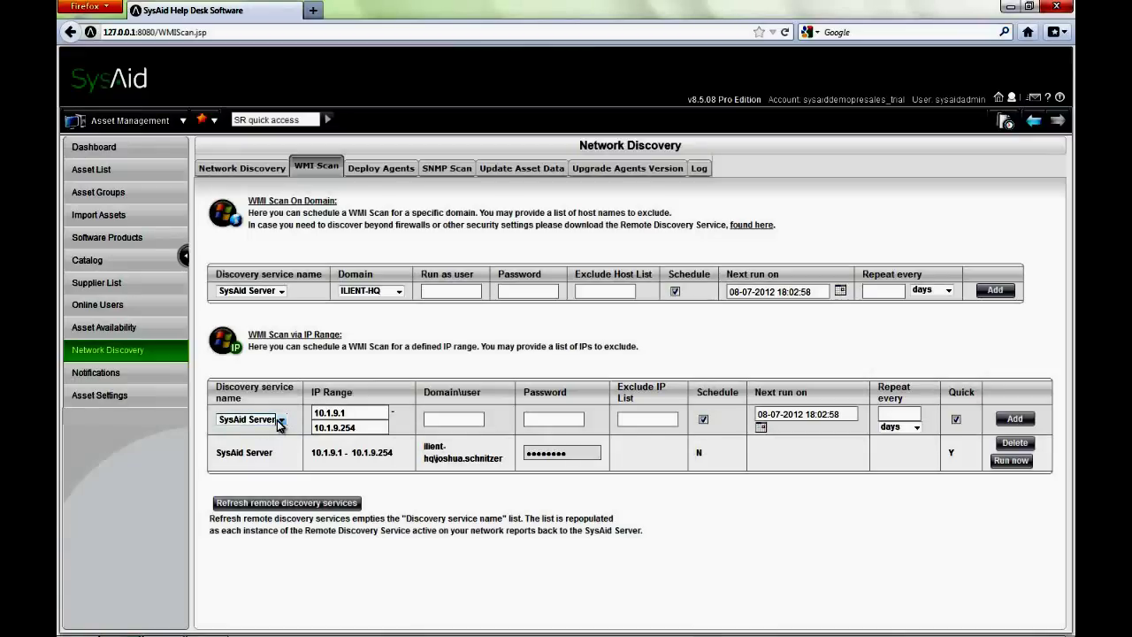
left_click(279, 421)
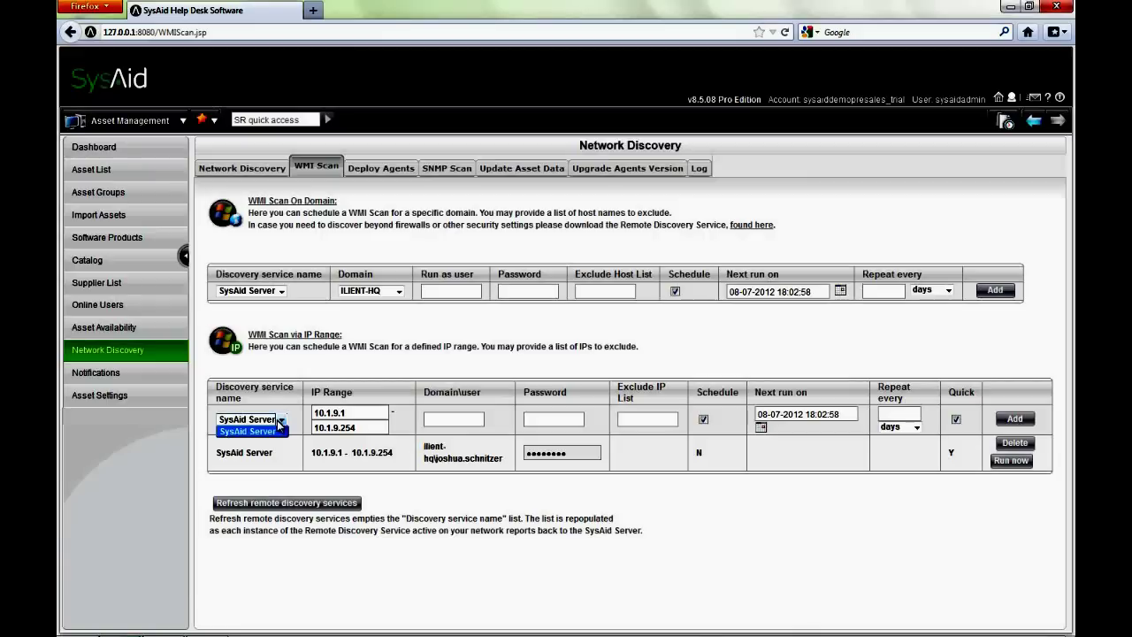
left_click(280, 421)
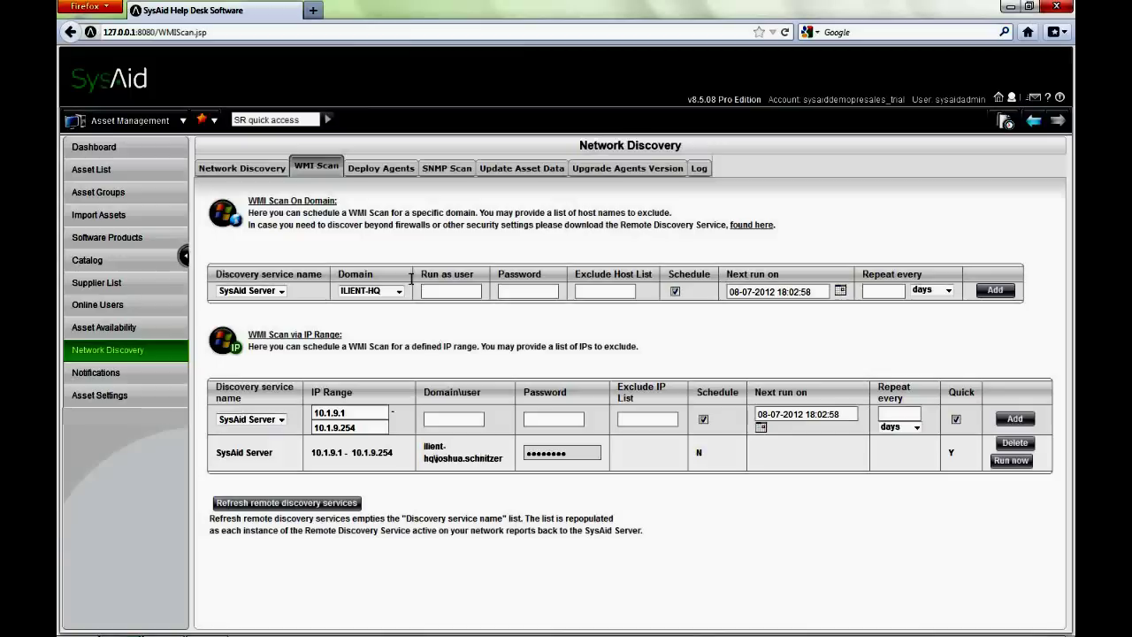
Look over the Deploy Agents scheduling options, then the SNMP Scan tab's SNMP V1 range entry
left_click(381, 169)
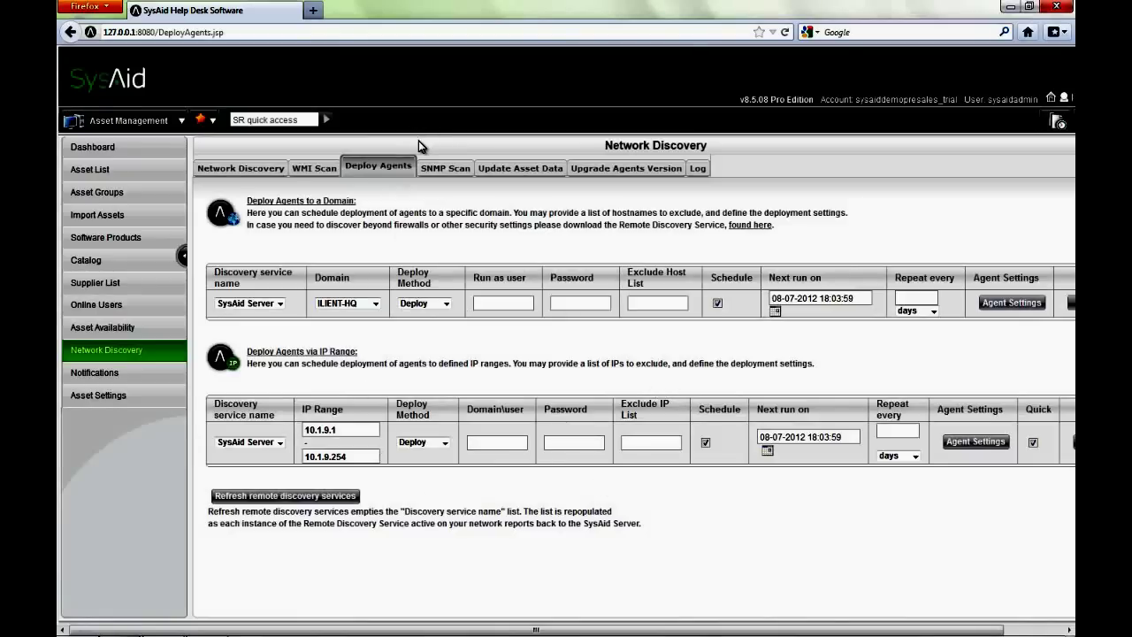
left_click(433, 169)
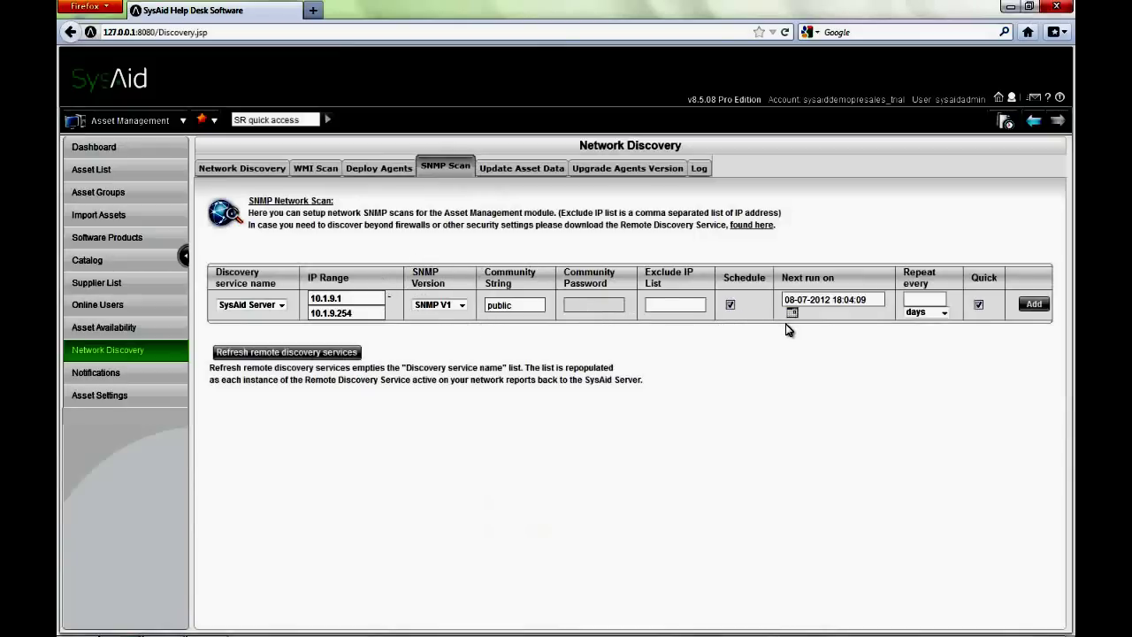
Show the Update Asset Data tab with its all-assets update repeating every 1 week
left_click(521, 171)
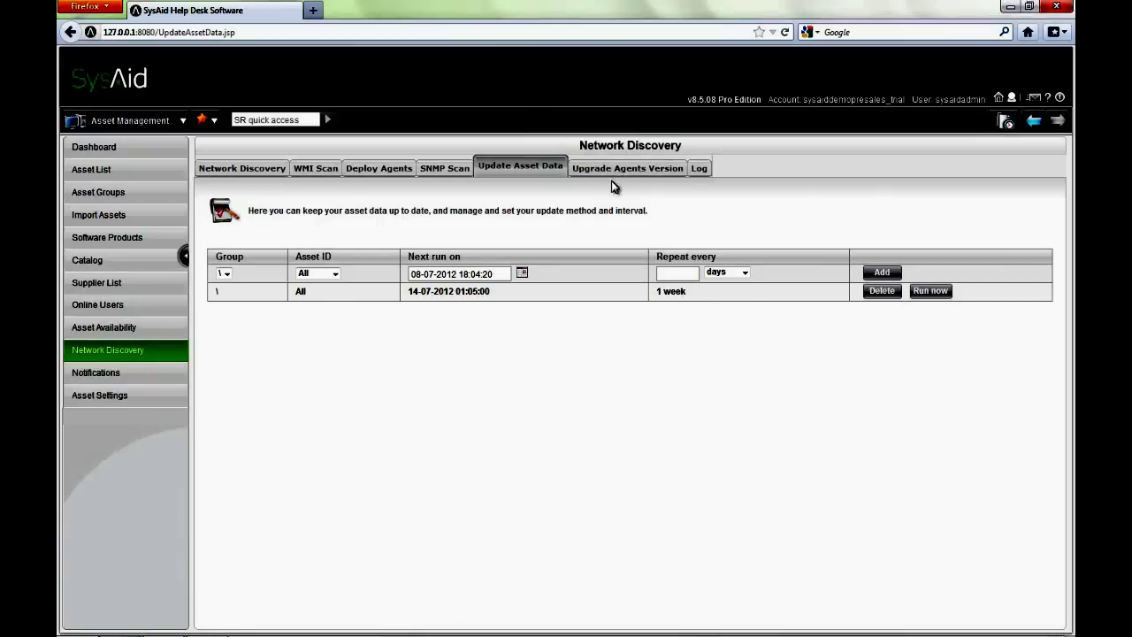
Check the agent upgrade schedule, then scroll through the 13 records in the Network Discovery Log
left_click(635, 177)
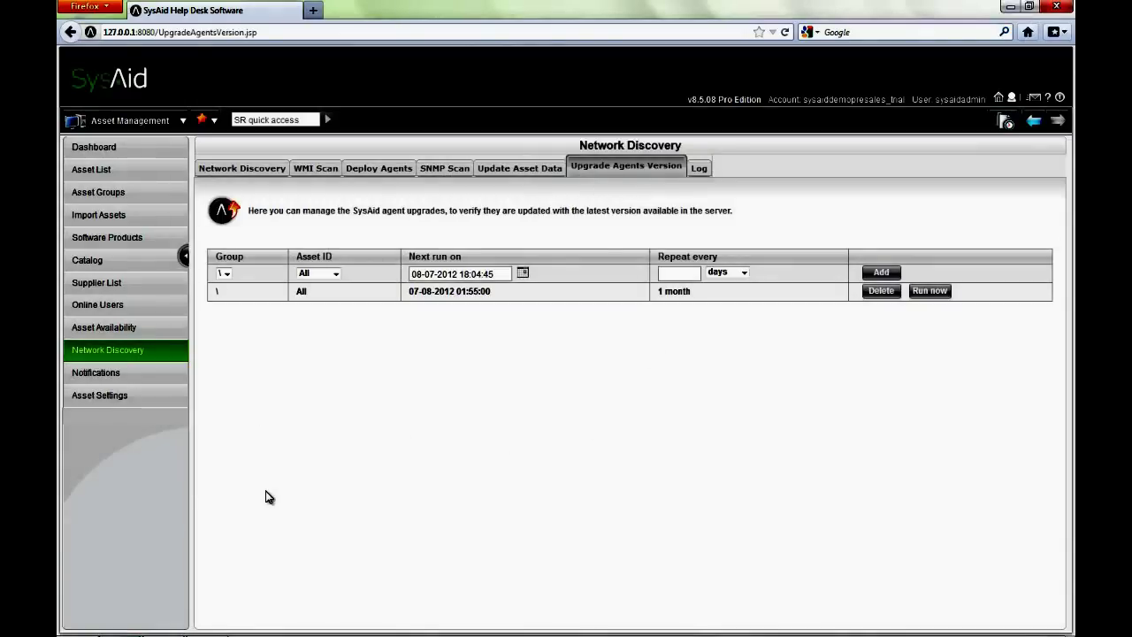
left_click(698, 167)
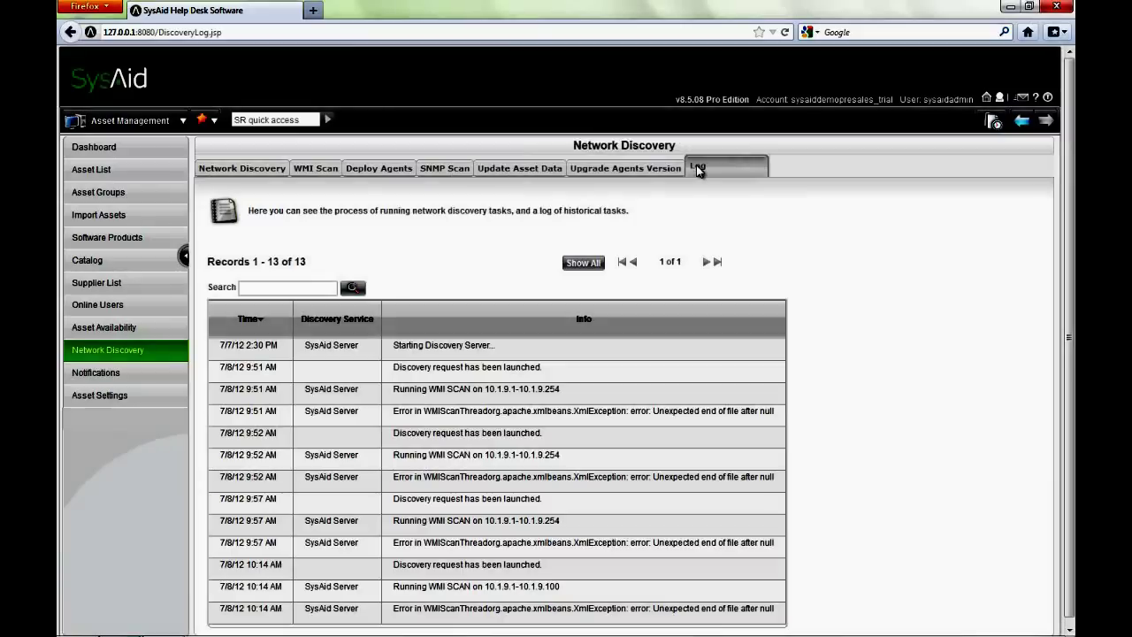
scroll(1073, 210, "down", 1)
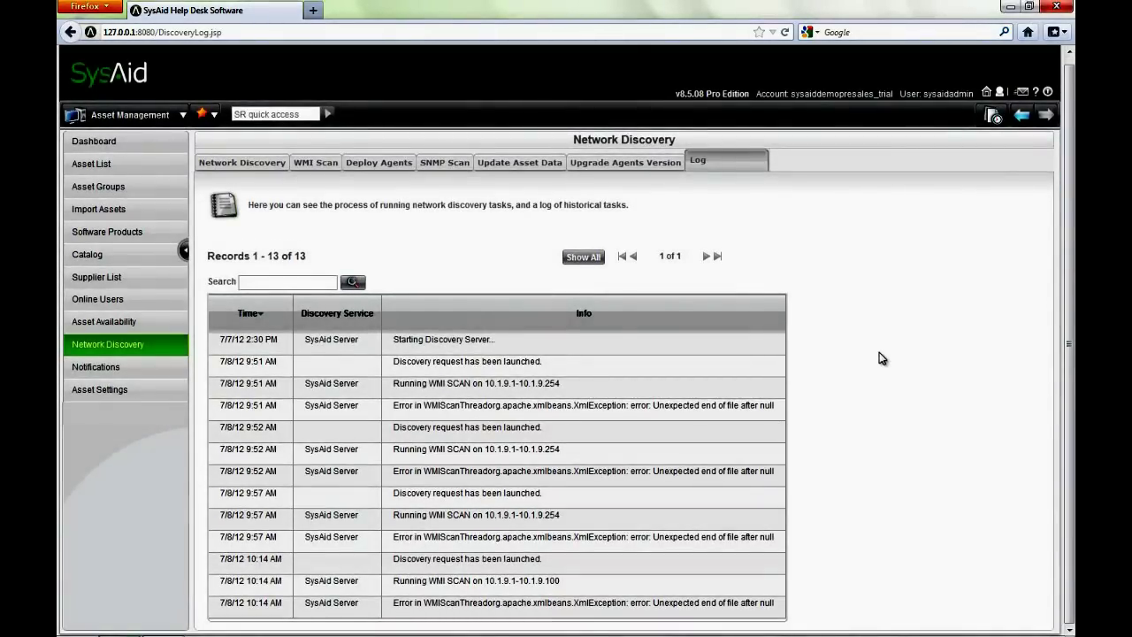
Return to Preferences > Downloads and scroll to the remote discovery service details
left_click(131, 129)
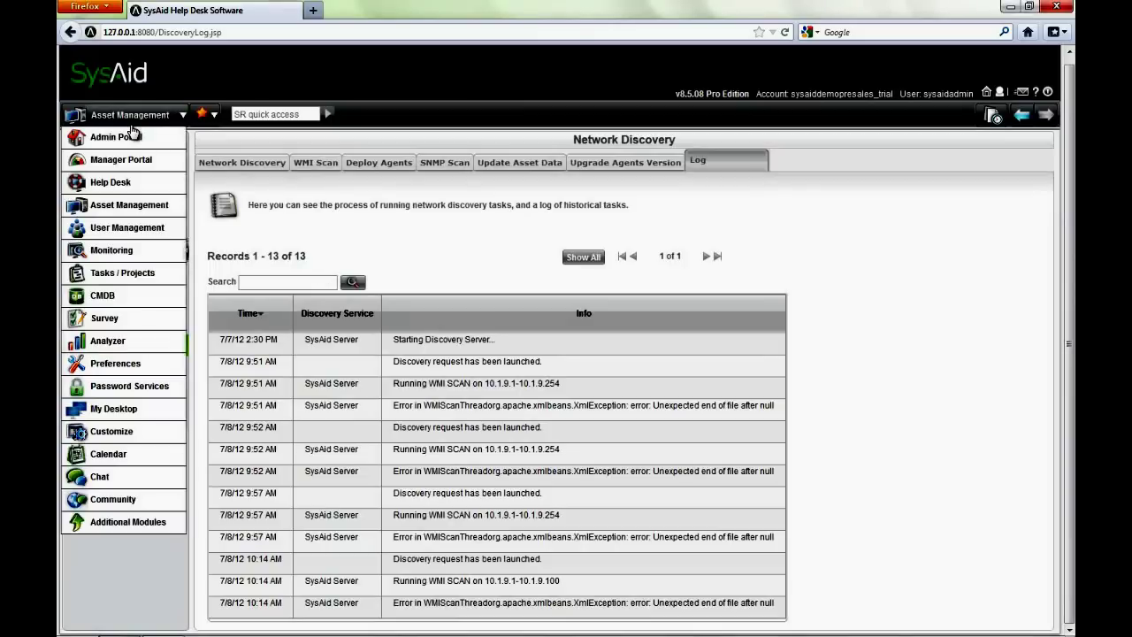
left_click(116, 363)
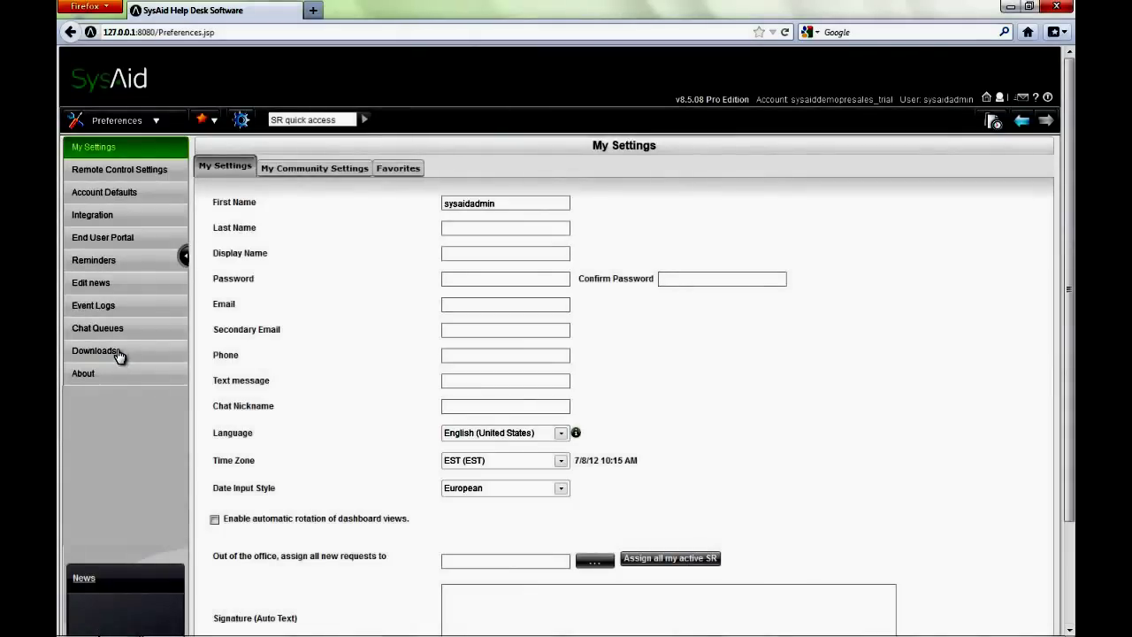
left_click(118, 359)
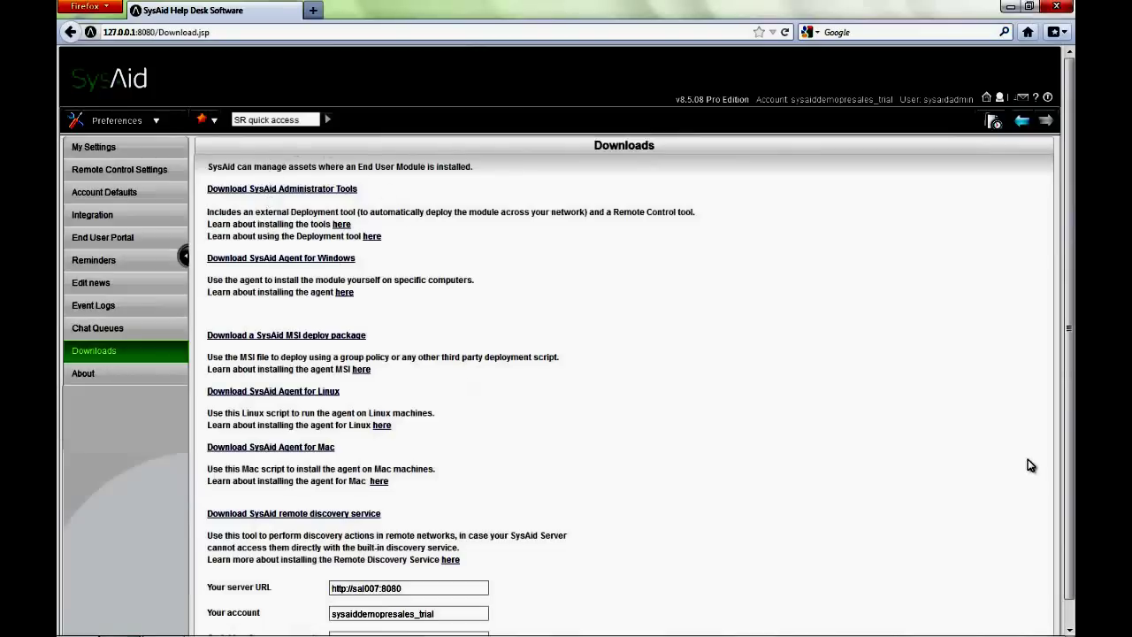
scroll(1069, 354, "down", 1)
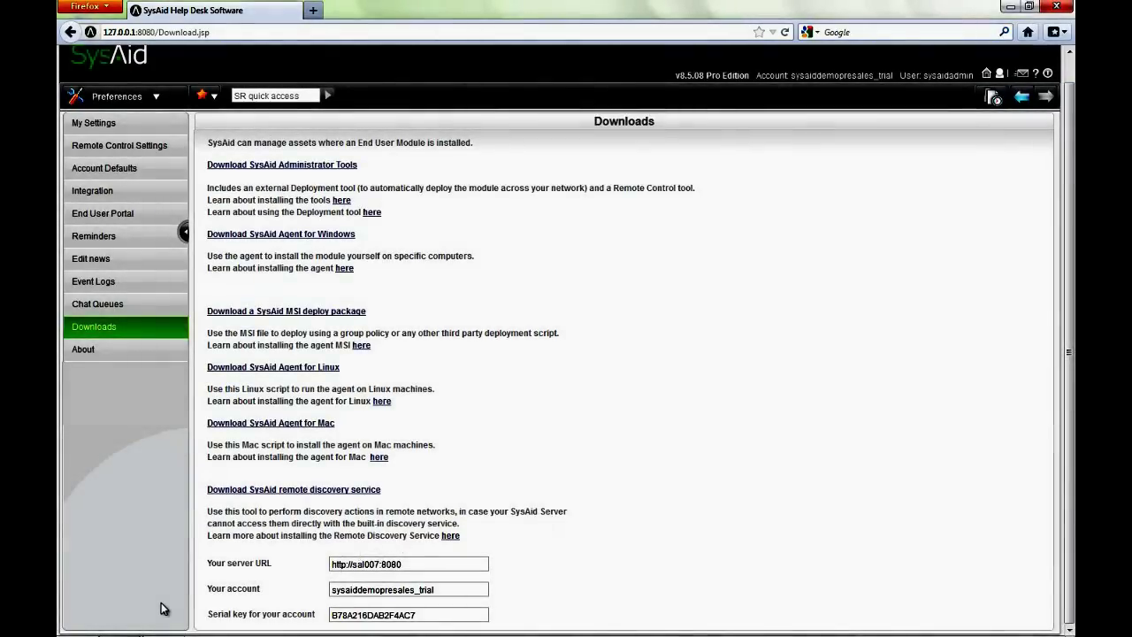
Launch Deploy SysAid from the Start menu's SysAid folder and expand Microsoft Windows Network
mouse_move(389, 635)
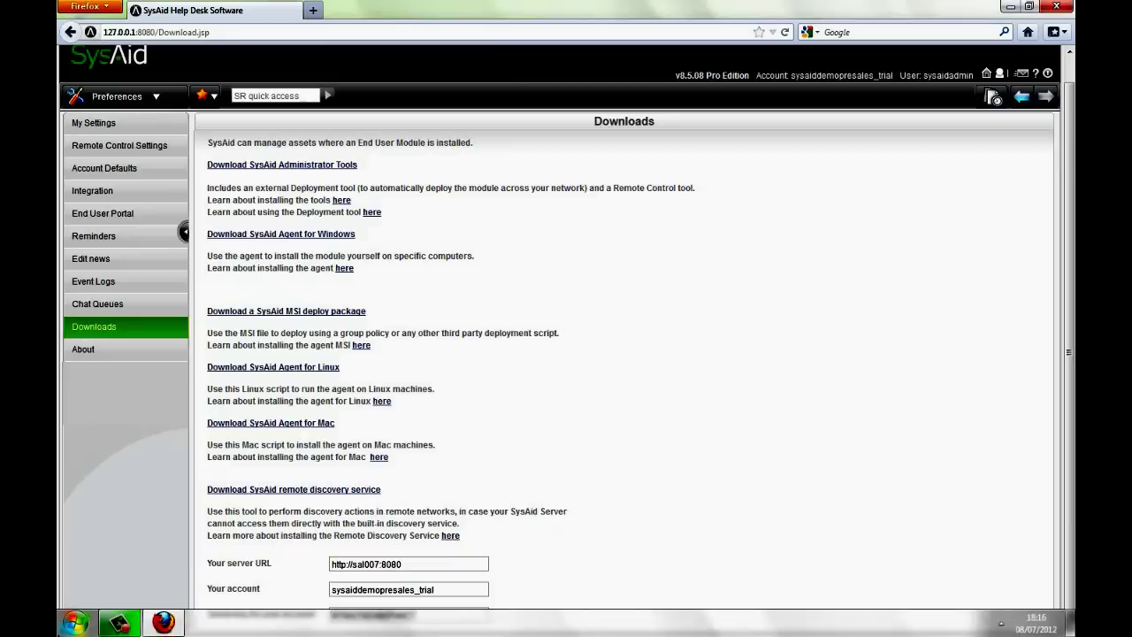
left_click(85, 625)
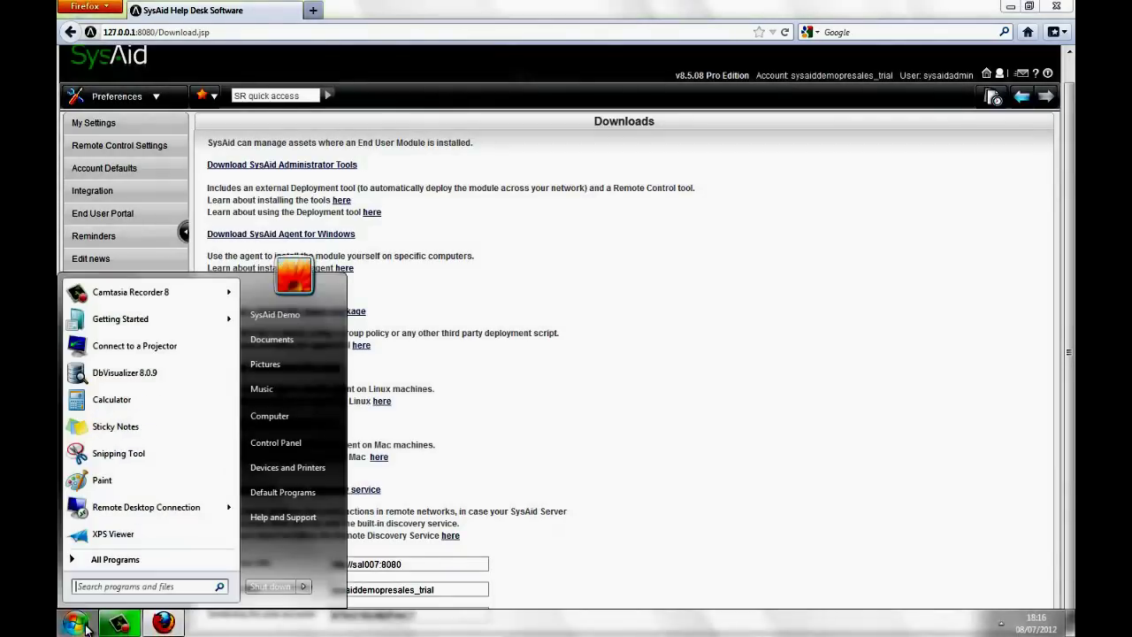
left_click(132, 568)
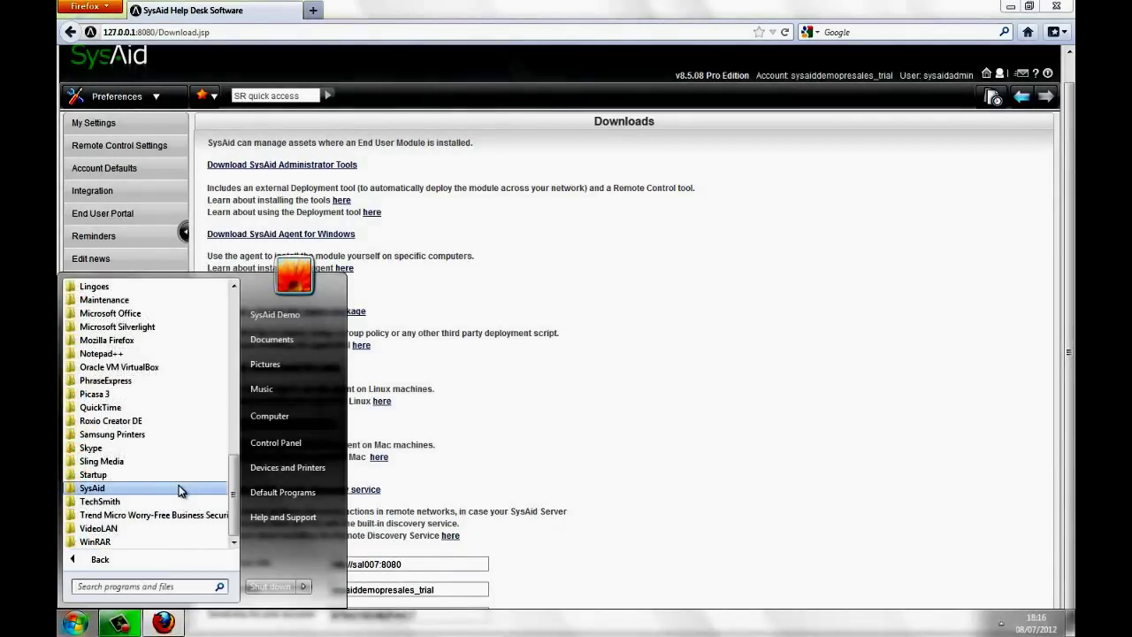
left_click(178, 490)
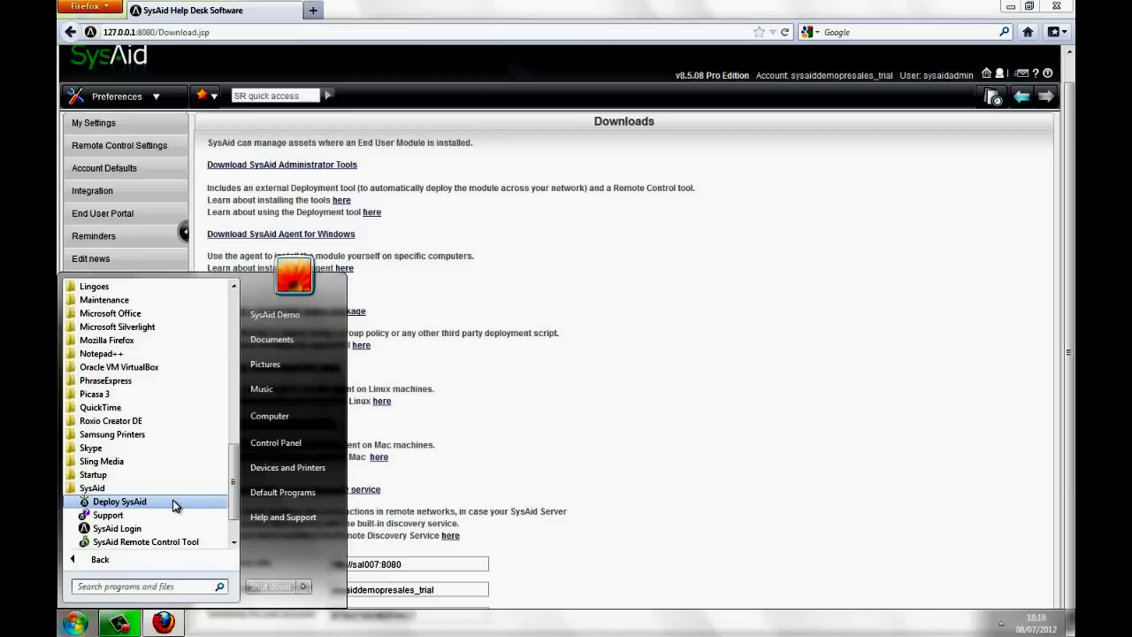
left_click(175, 505)
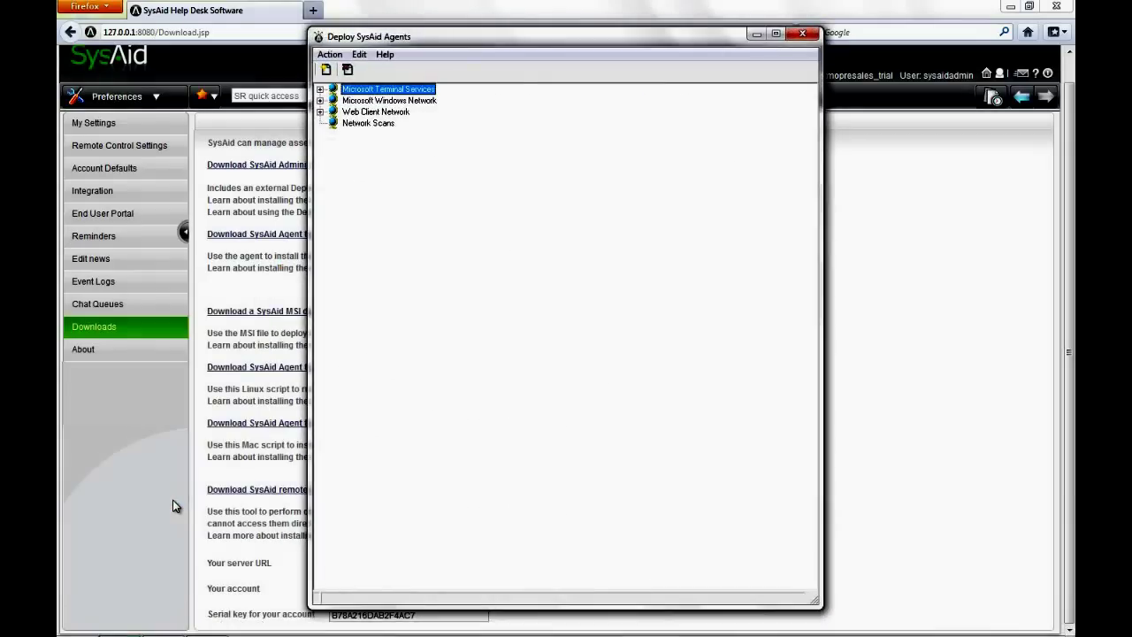
left_click(321, 100)
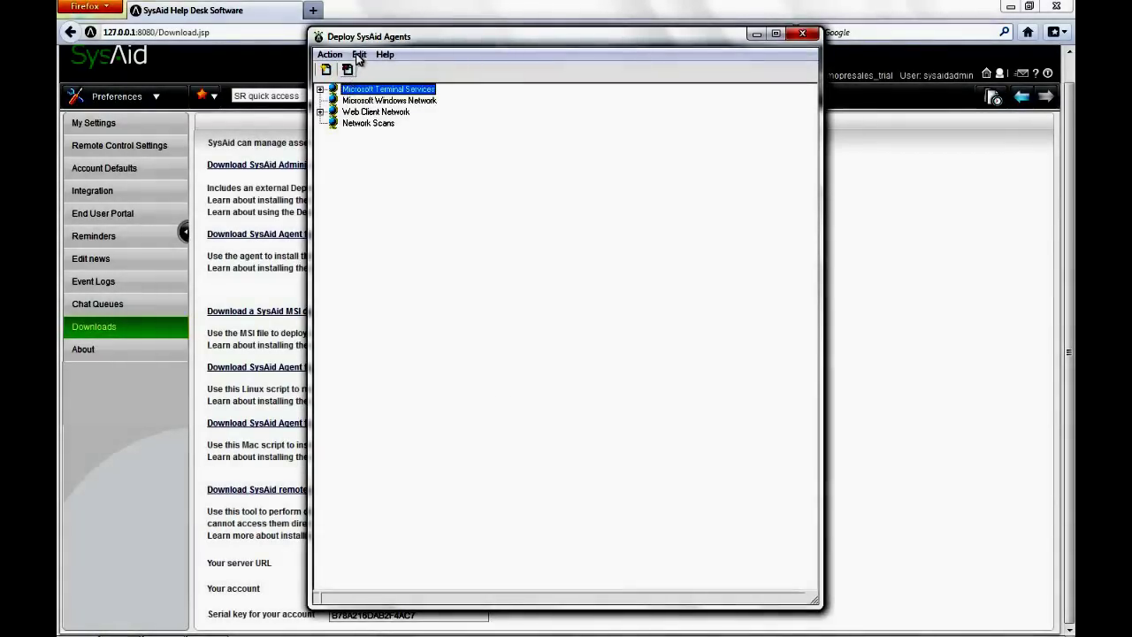
left_click(359, 54)
Review Settings and Login Settings unchanged, close Deploy SysAid Agents, and start the Agents slideshow
left_click(373, 70)
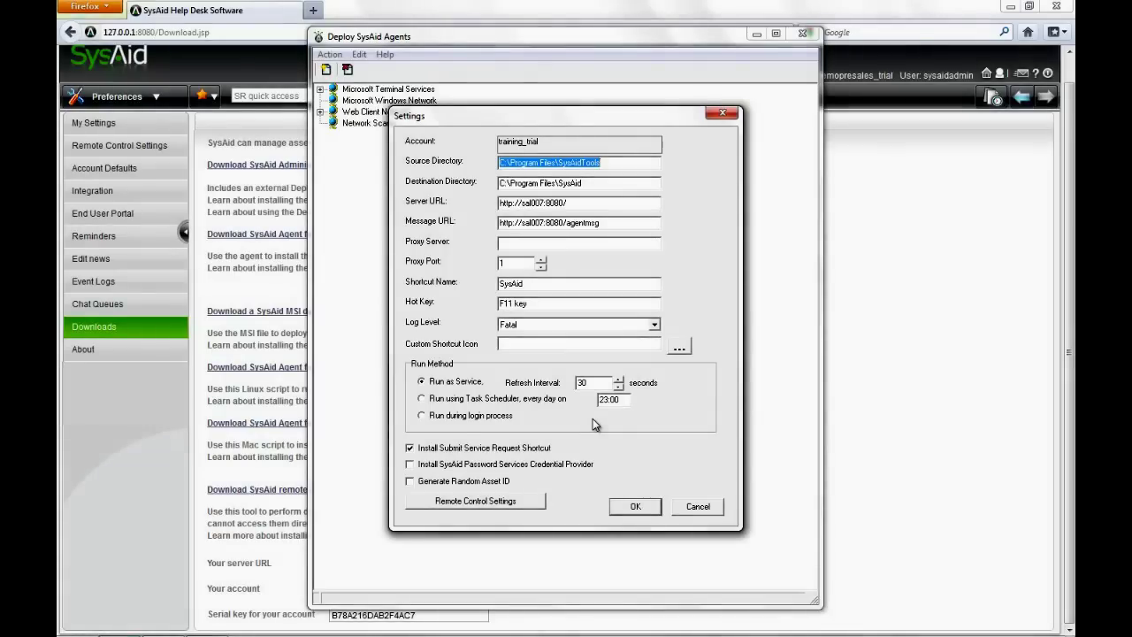
left_click(626, 510)
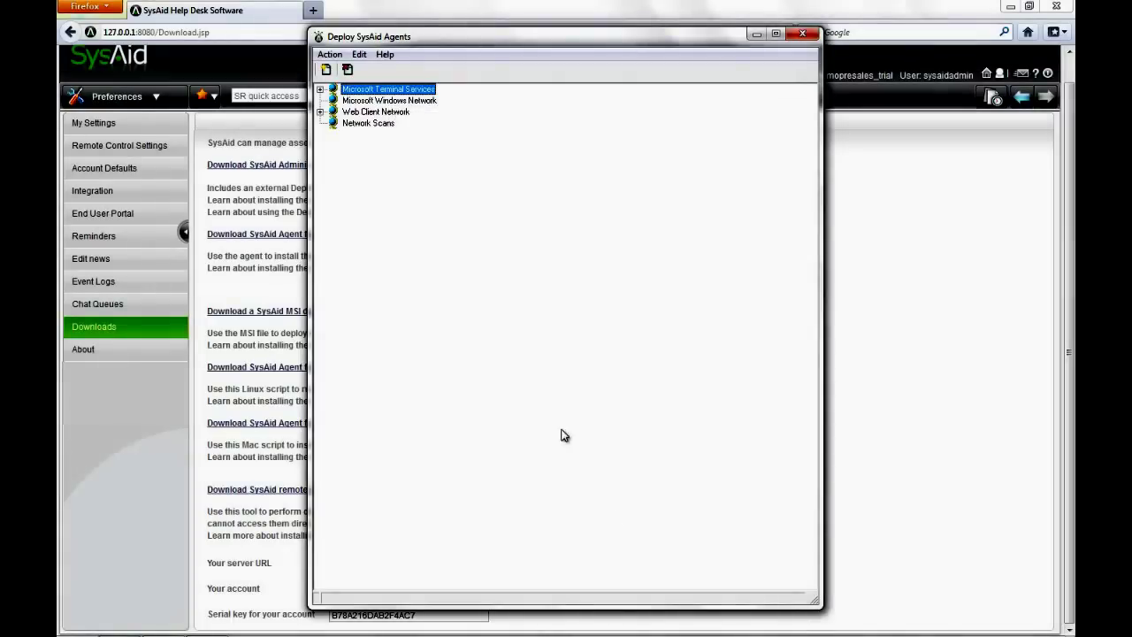
left_click(358, 55)
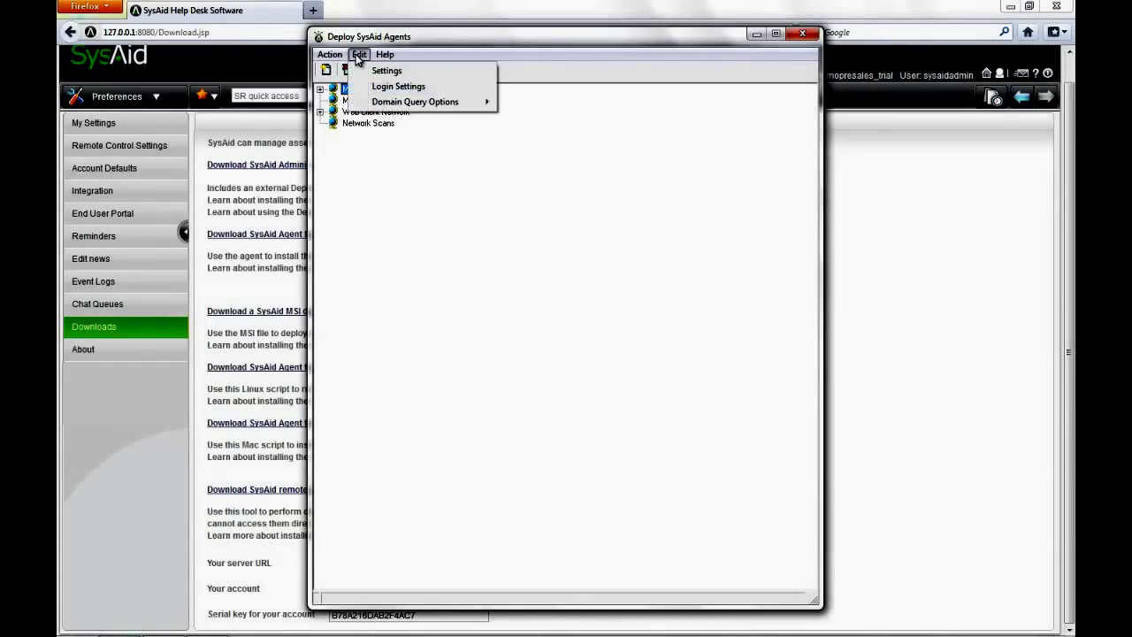
left_click(408, 87)
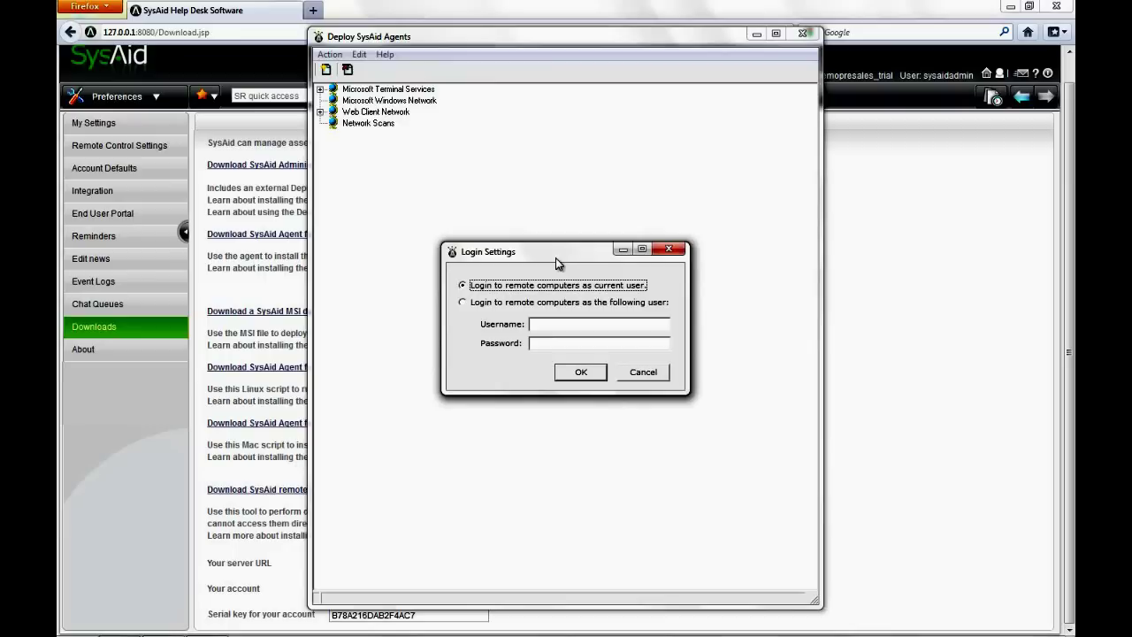
left_click(644, 371)
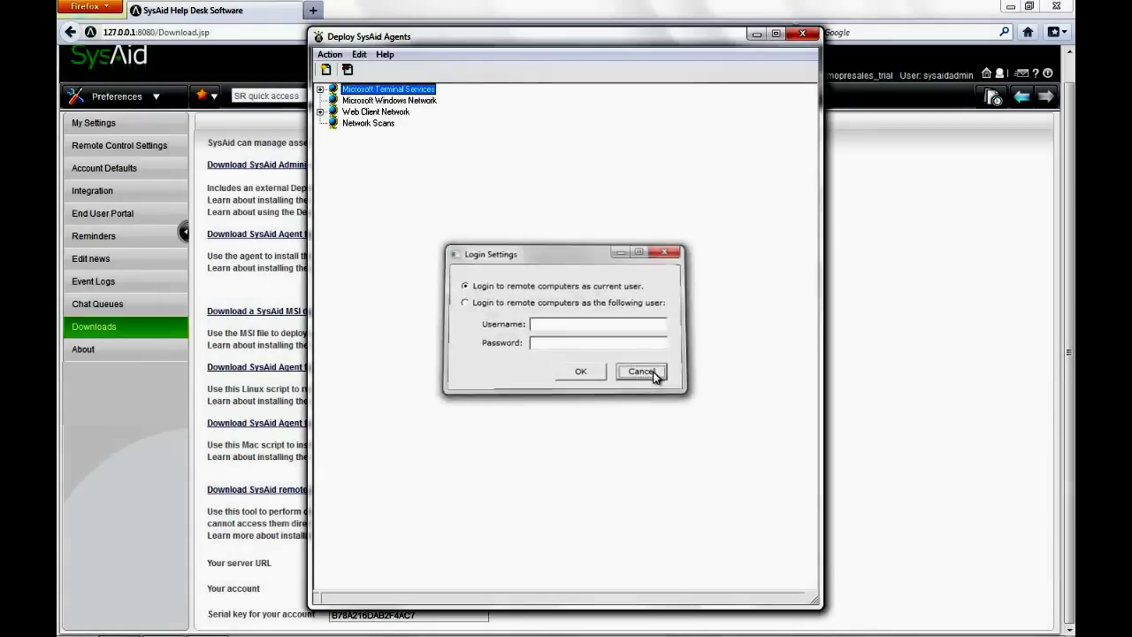
left_click(802, 36)
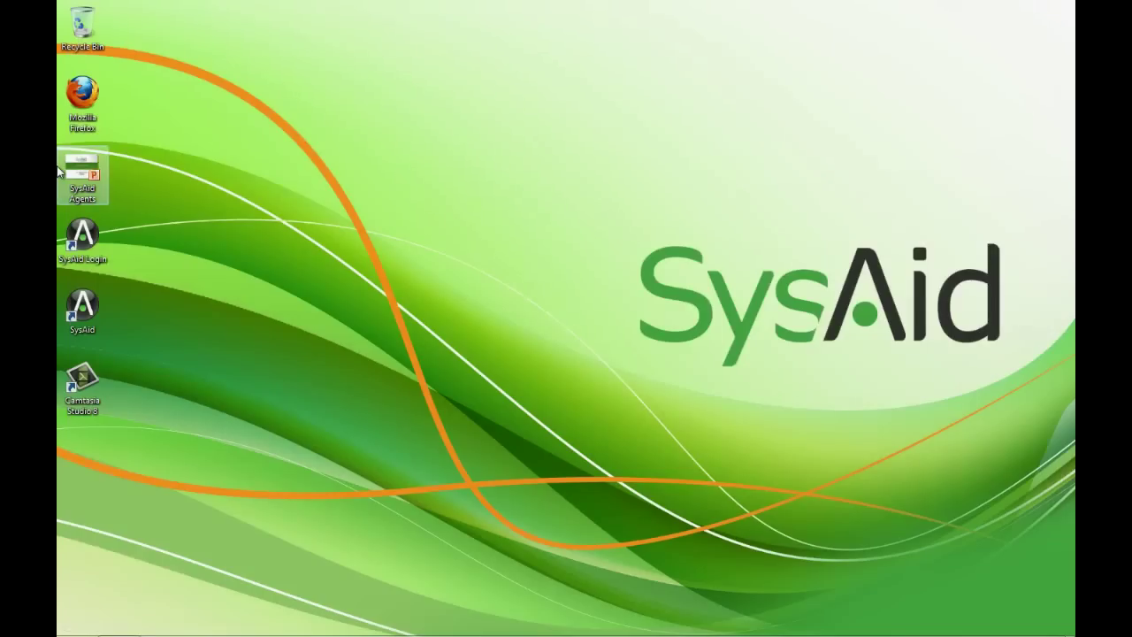
double_click(57, 168)
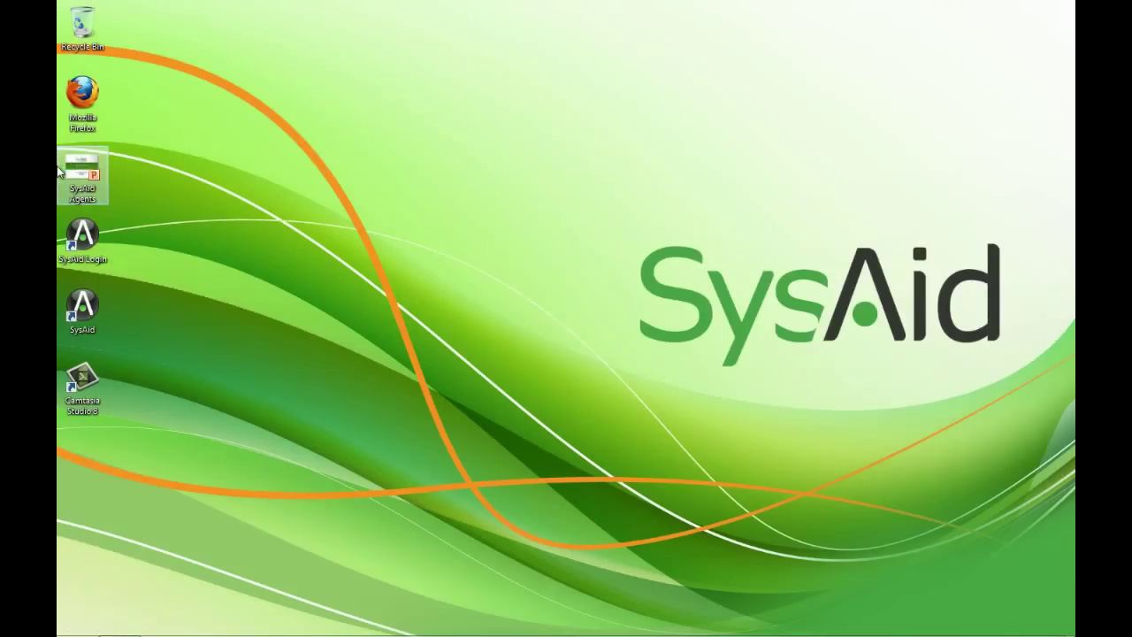